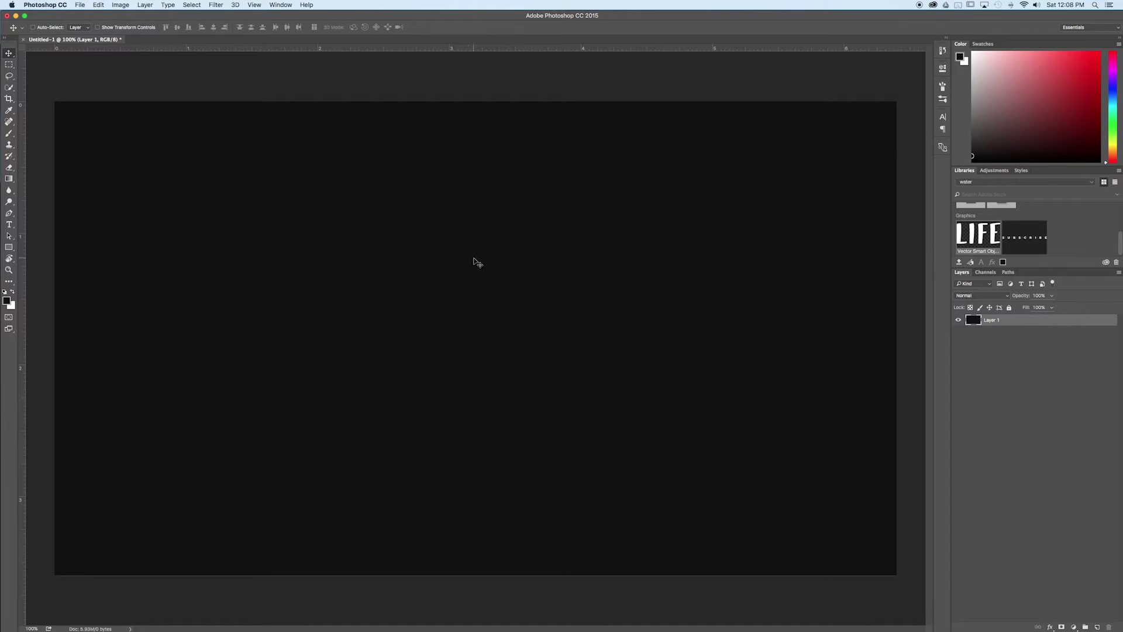
Add a white 'EDITABLE TEXT' text layer in Museo Sans 700 on the dark canvas.
left_click(9, 225)
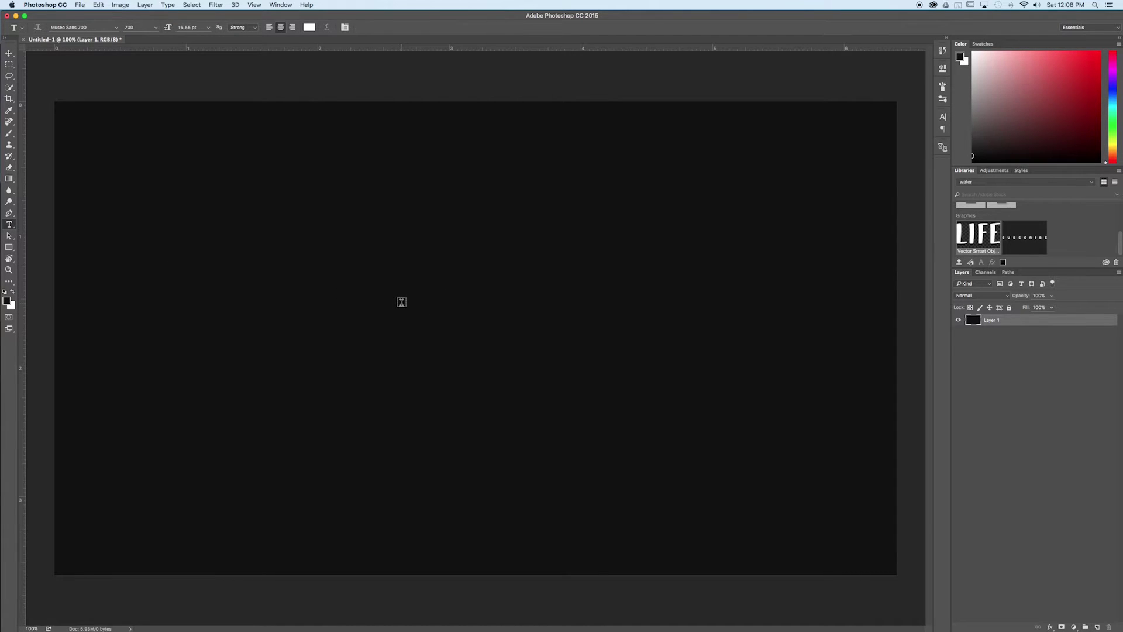
left_click(401, 302)
type("EDITABLE TE")
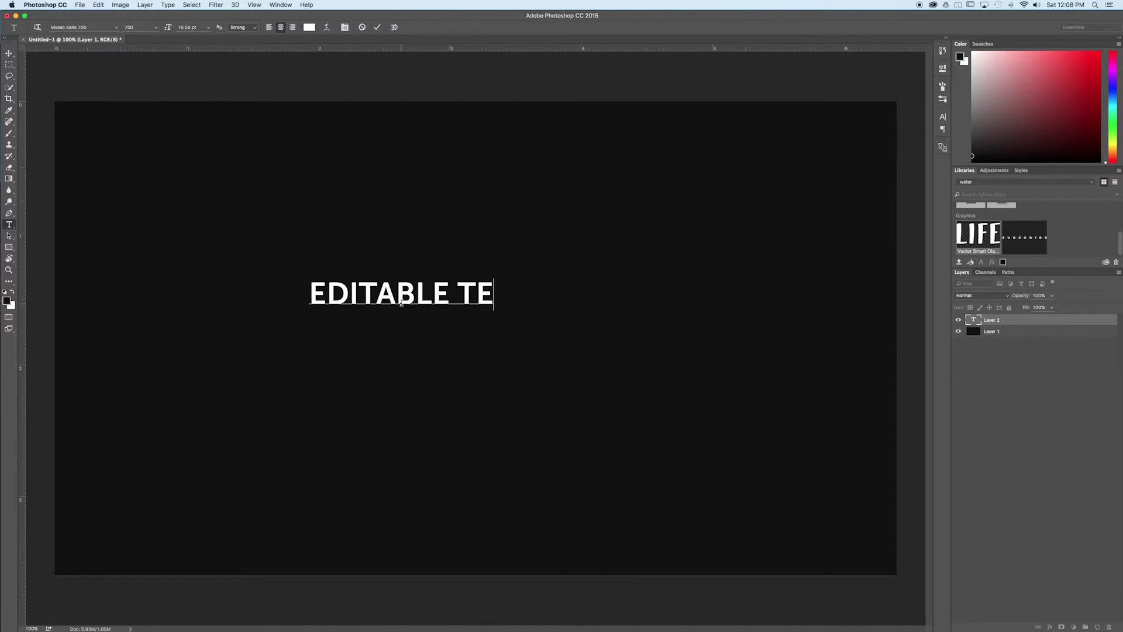
type("XT")
key("super+Return")
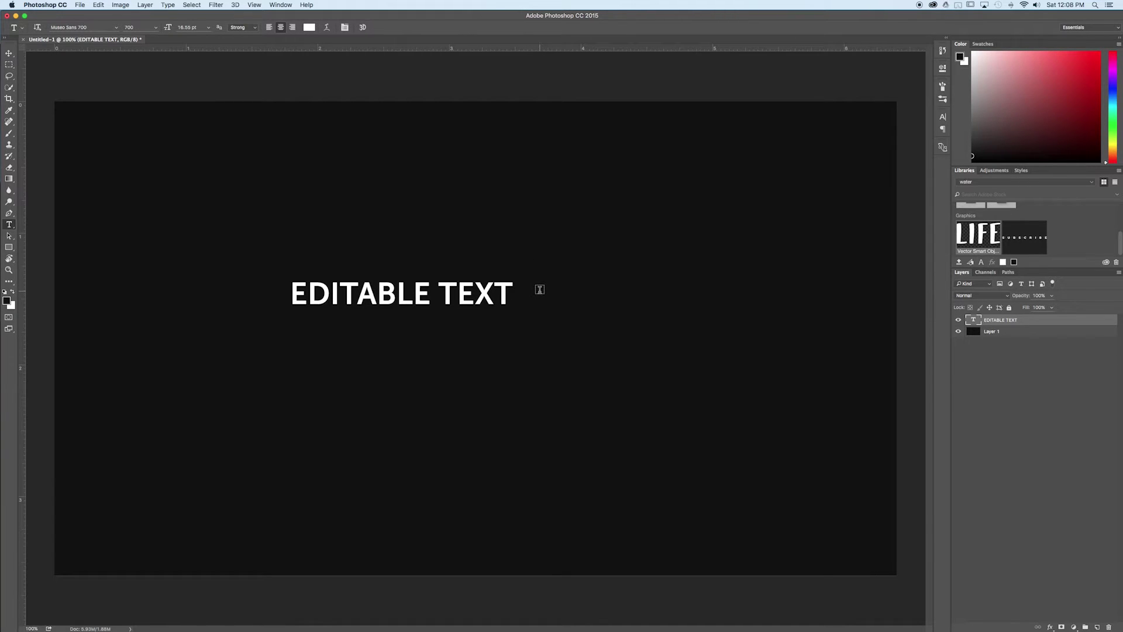
key("v")
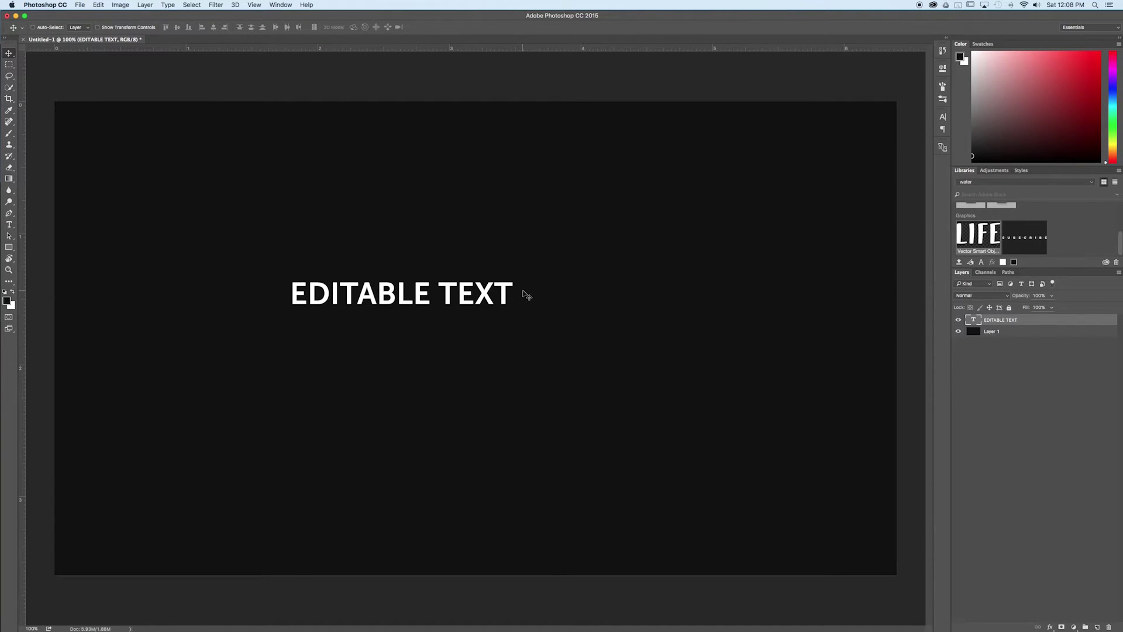
Scale the text up to about 175% and nudge it slightly right.
key("super+t")
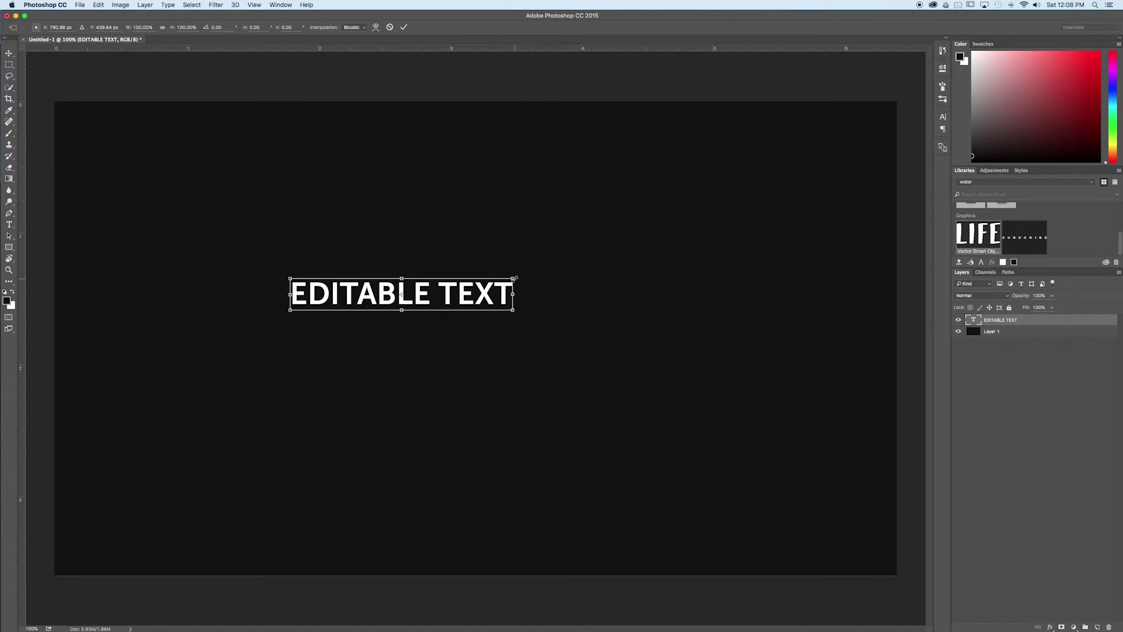
left_click_drag(514, 279, 657, 202)
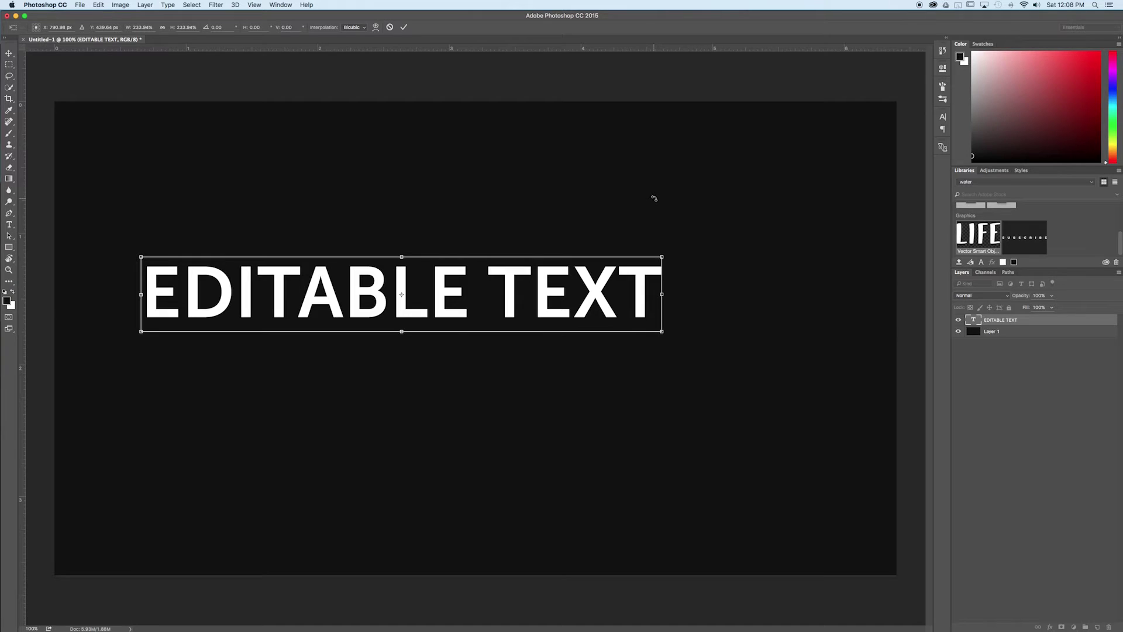
key("Return")
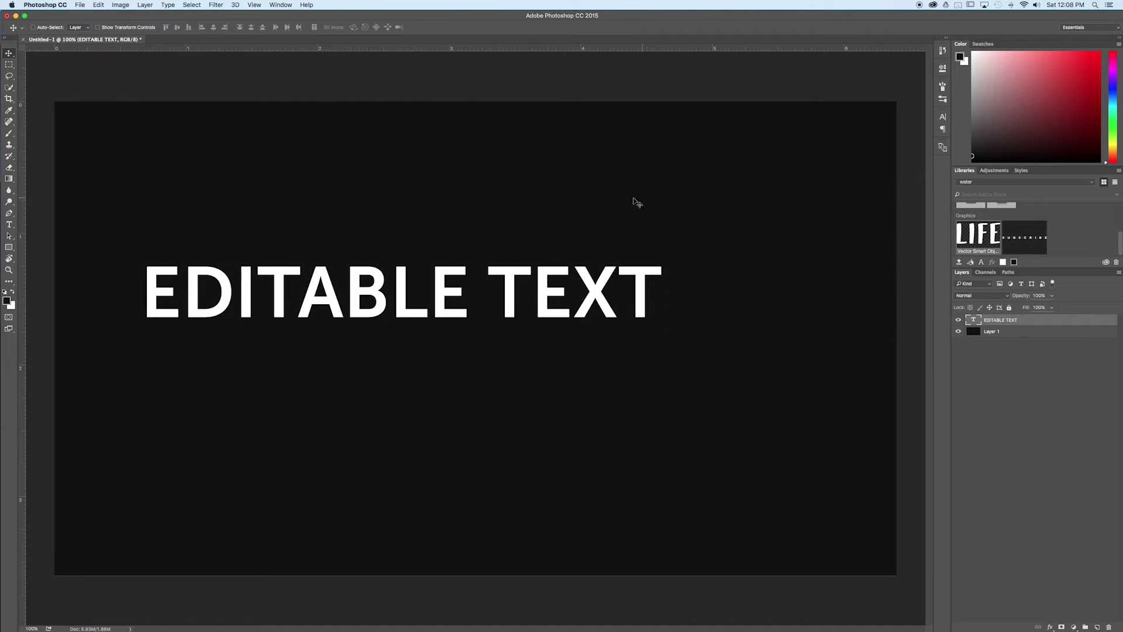
left_click_drag(439, 291, 461, 306)
Centre the text vertically and horizontally on the canvas, then deselect.
key("super+a")
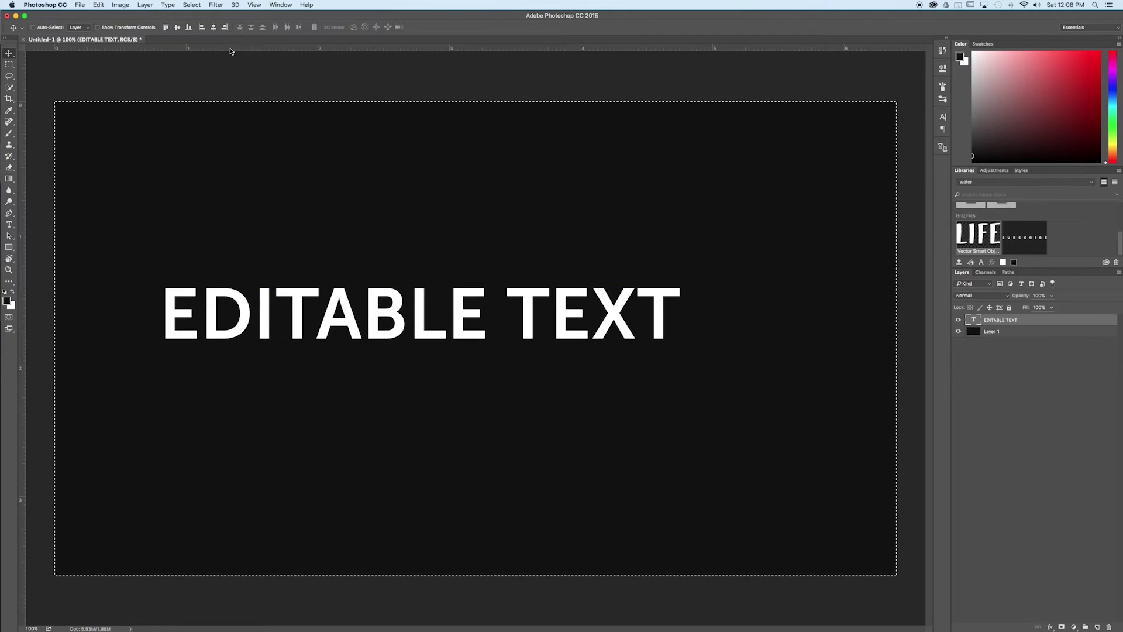
left_click(178, 27)
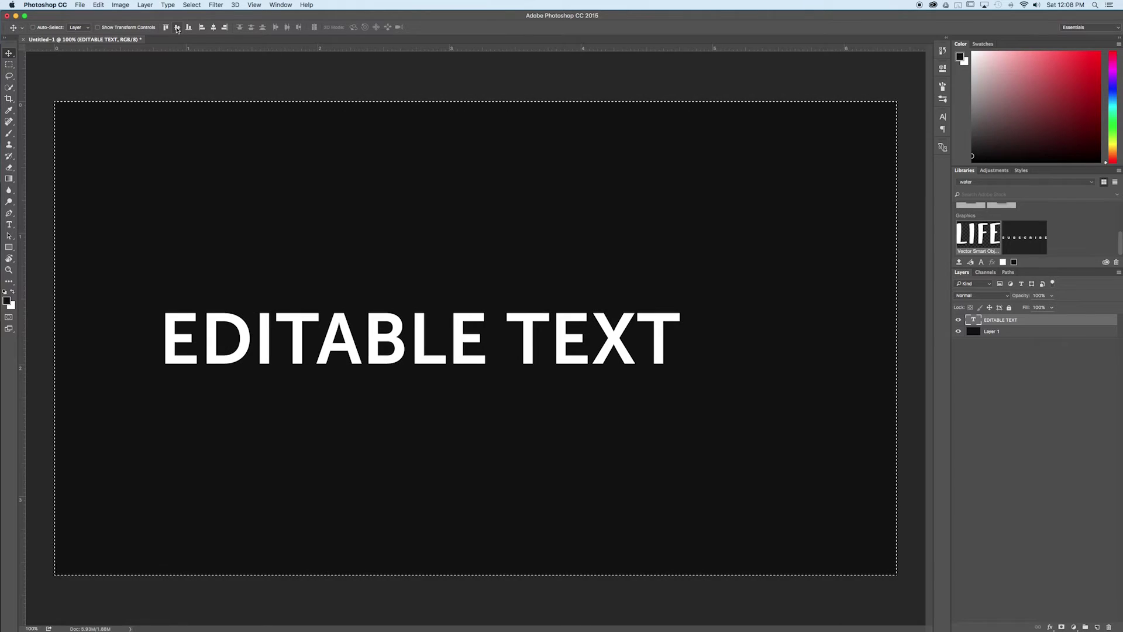
left_click(214, 27)
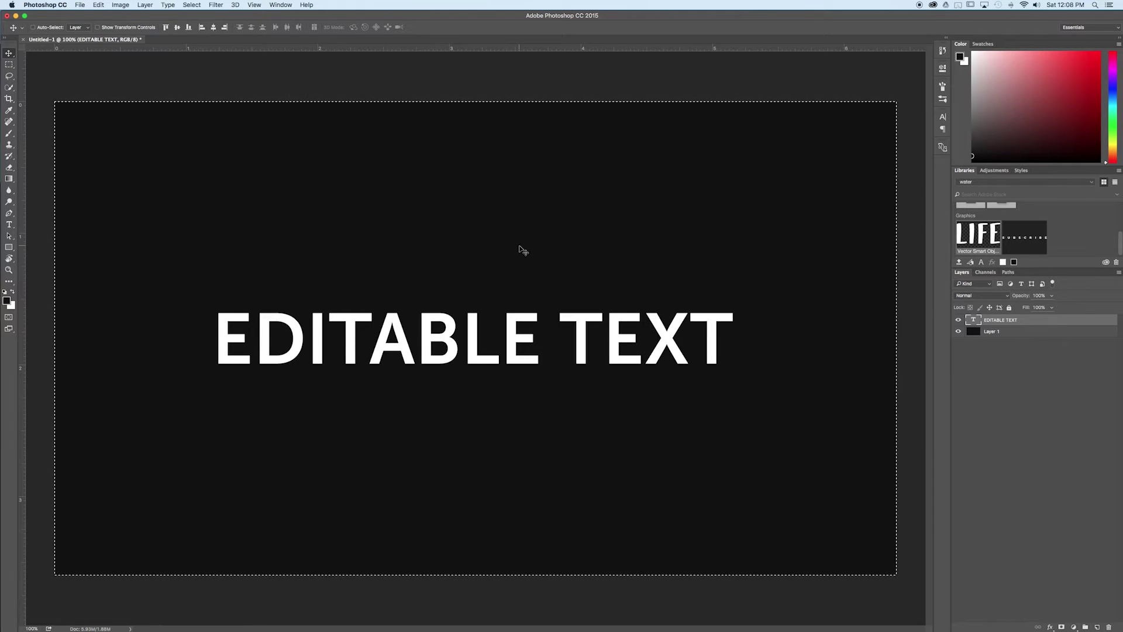
left_click_drag(523, 251, 523, 249)
key("super+d")
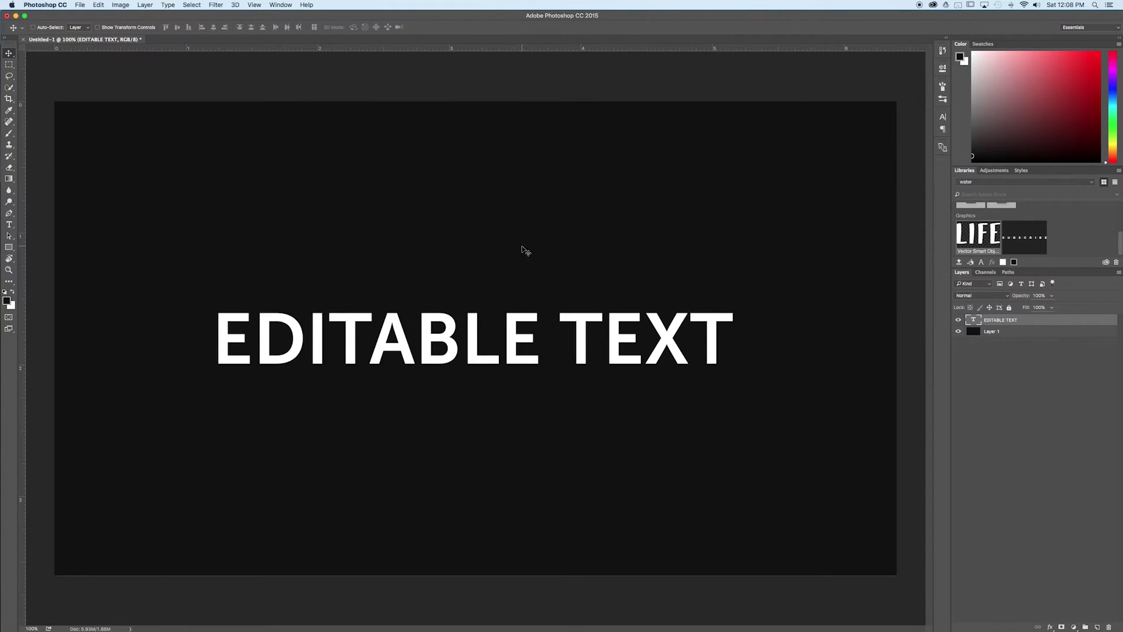
Change the wording to 'WE CAN EDIT' and add an empty Layer 2 above it.
double_click(509, 326)
type("WE CAN EDIT")
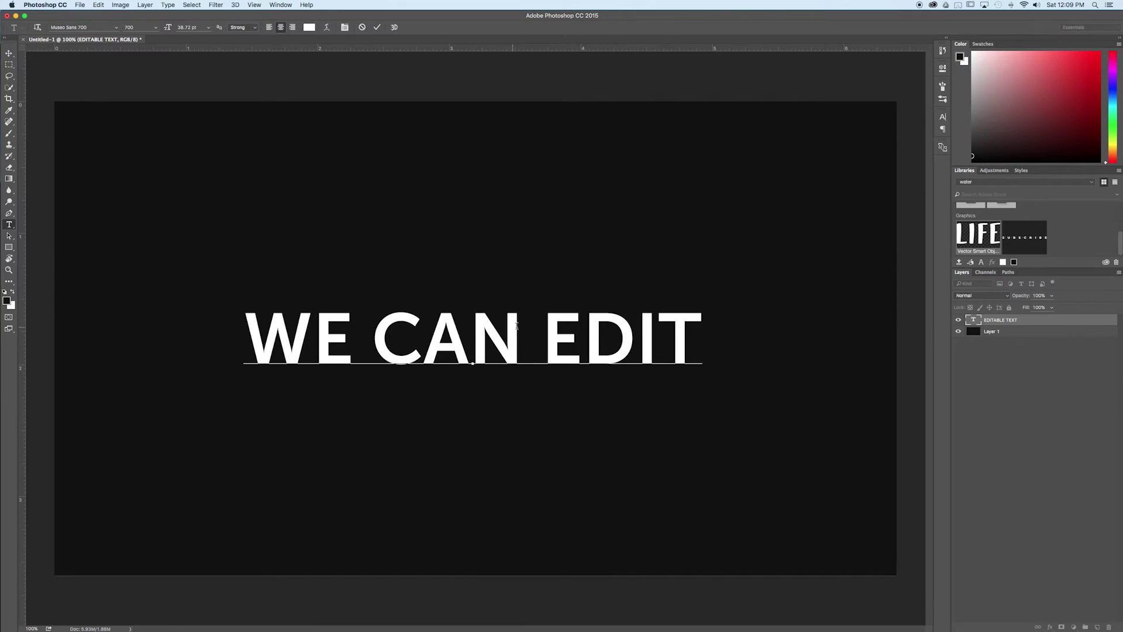
key("super+Return")
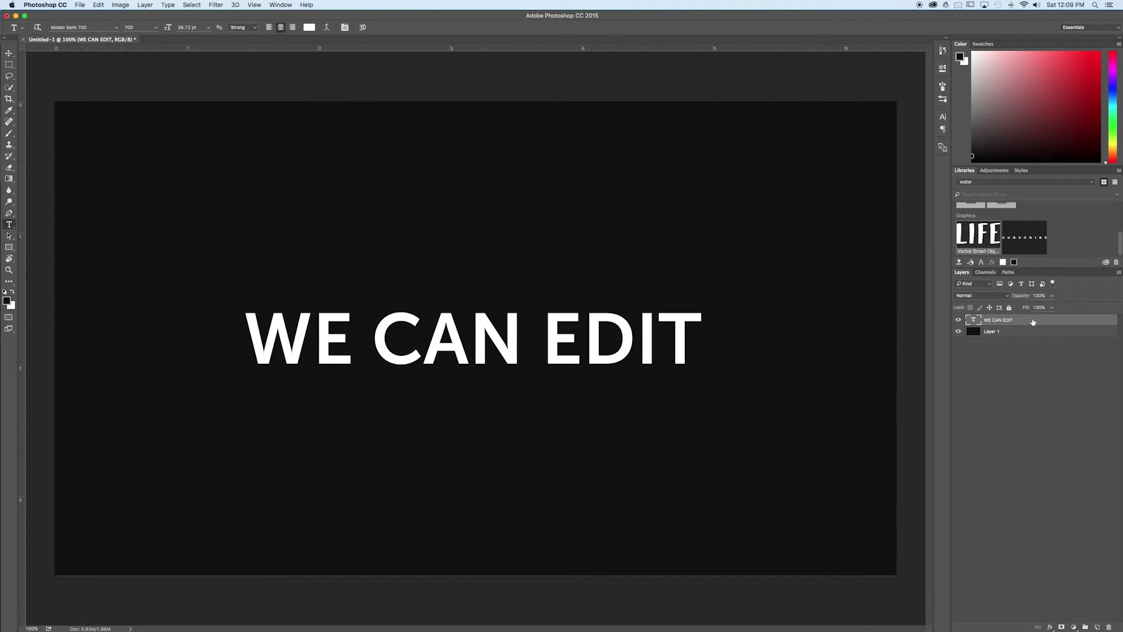
left_click(1098, 627)
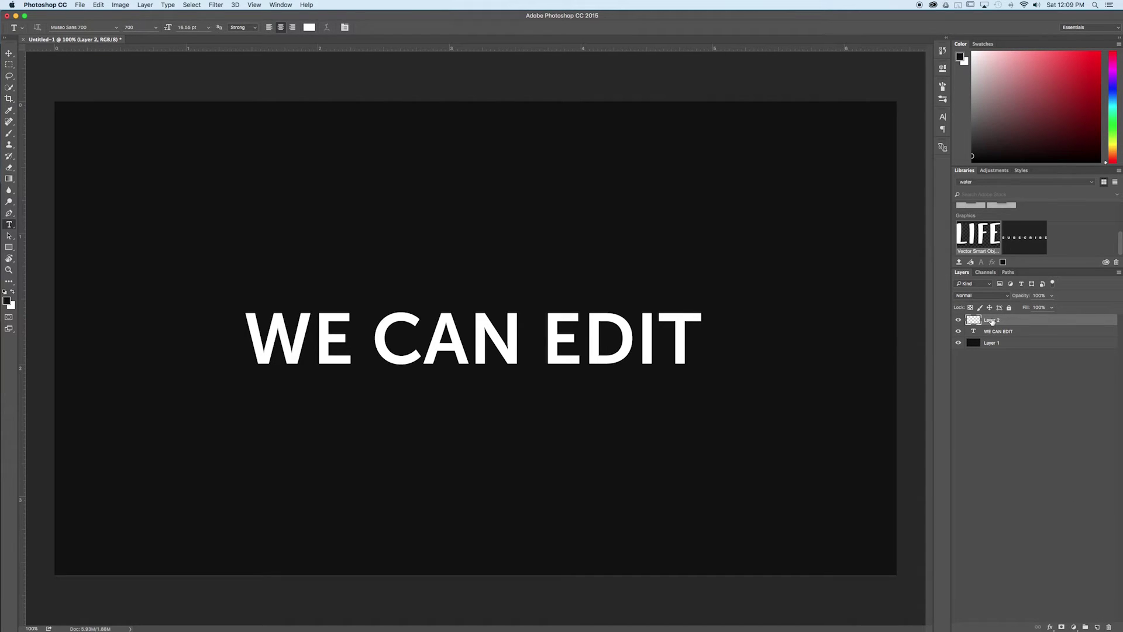
Switch from the Paint Bucket to the Gradient Tool and show its preset list.
left_click(10, 182)
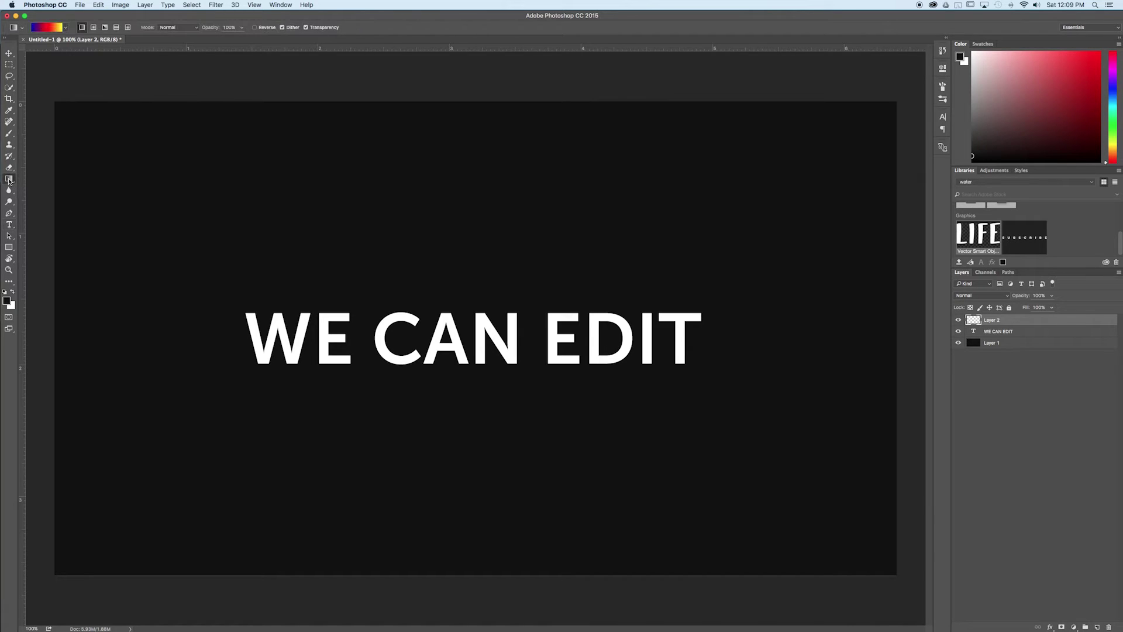
right_click(10, 181)
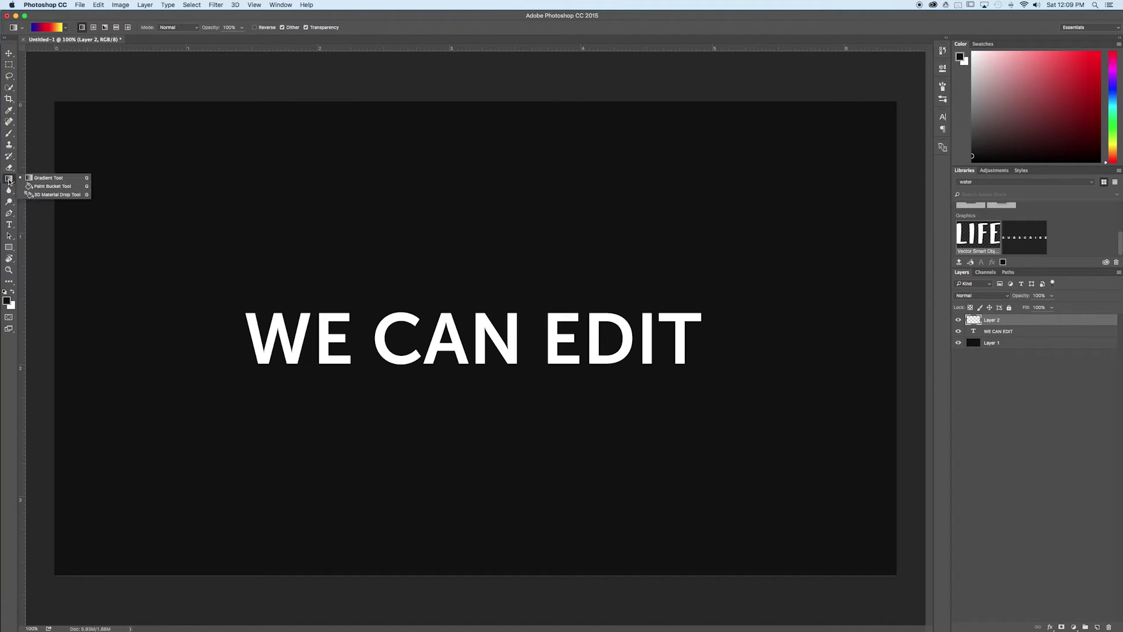
left_click(69, 188)
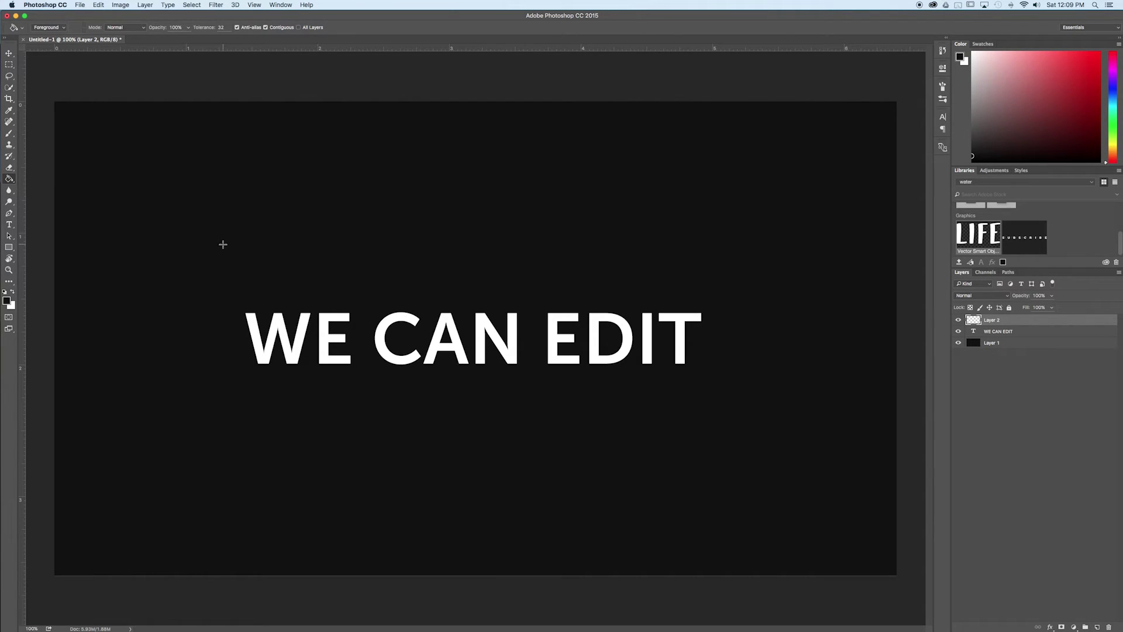
key("shift+g")
key("shift+g")
key("shift+g")
key("shift+g")
key("shift+g")
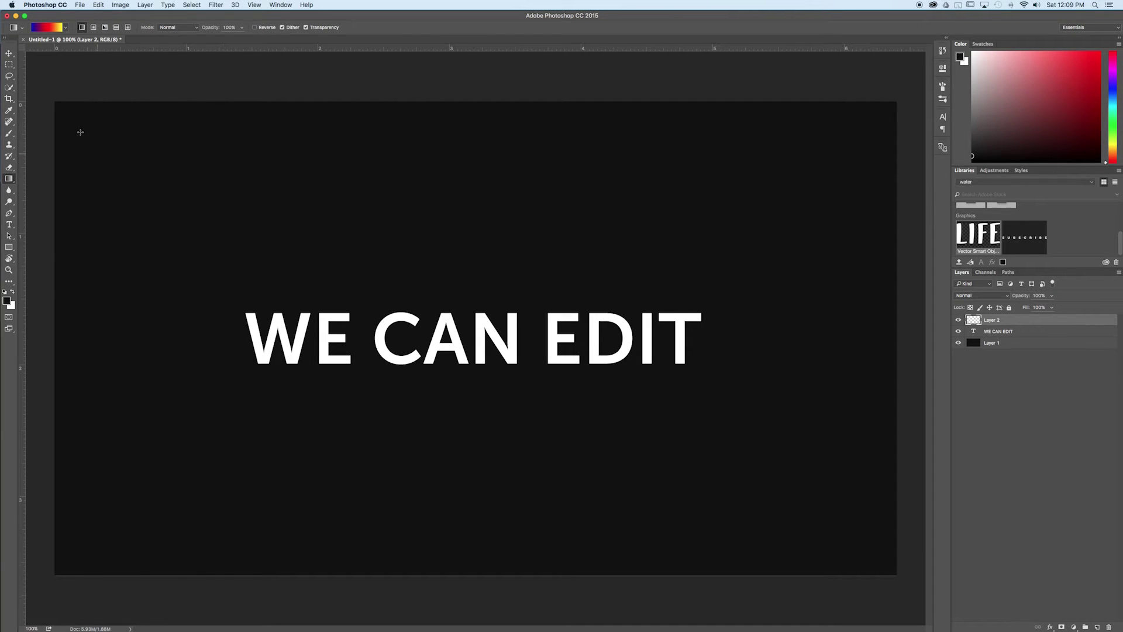
left_click(65, 28)
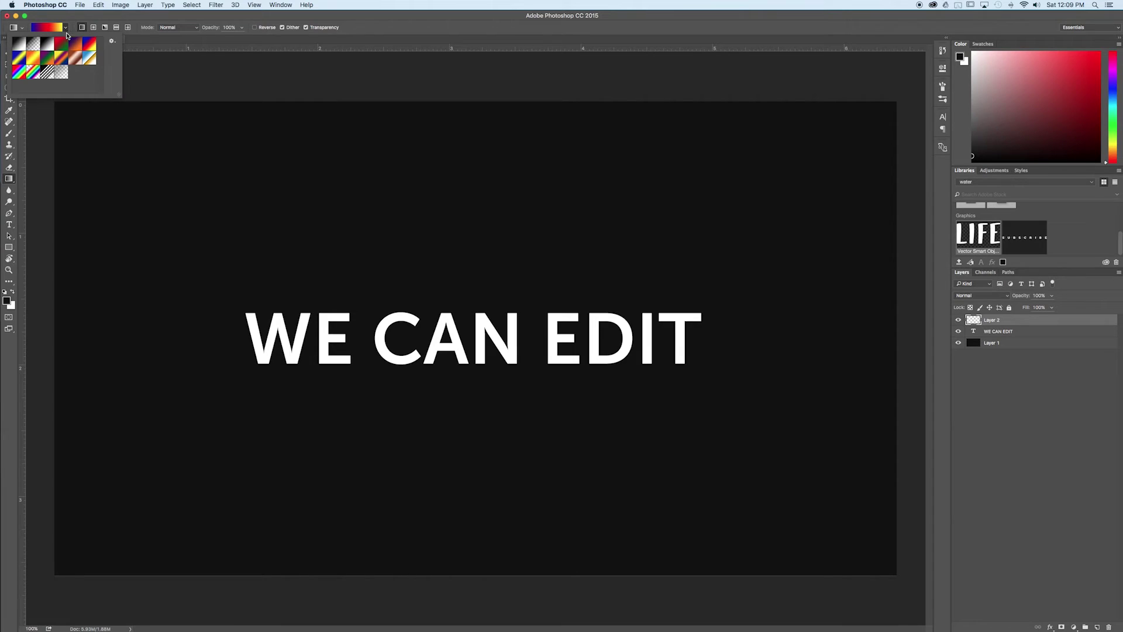
Choose the red-to-green preset in the Gradient Editor and add an opacity stop.
left_click(62, 45)
key("Return")
left_click(51, 29)
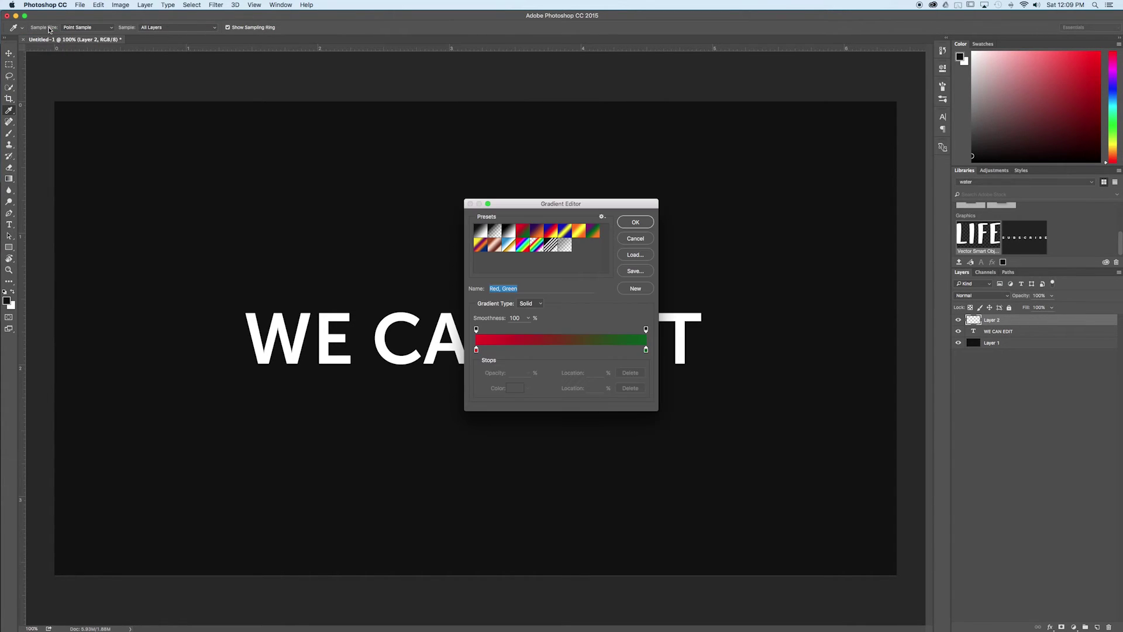
left_click_drag(577, 262, 533, 252)
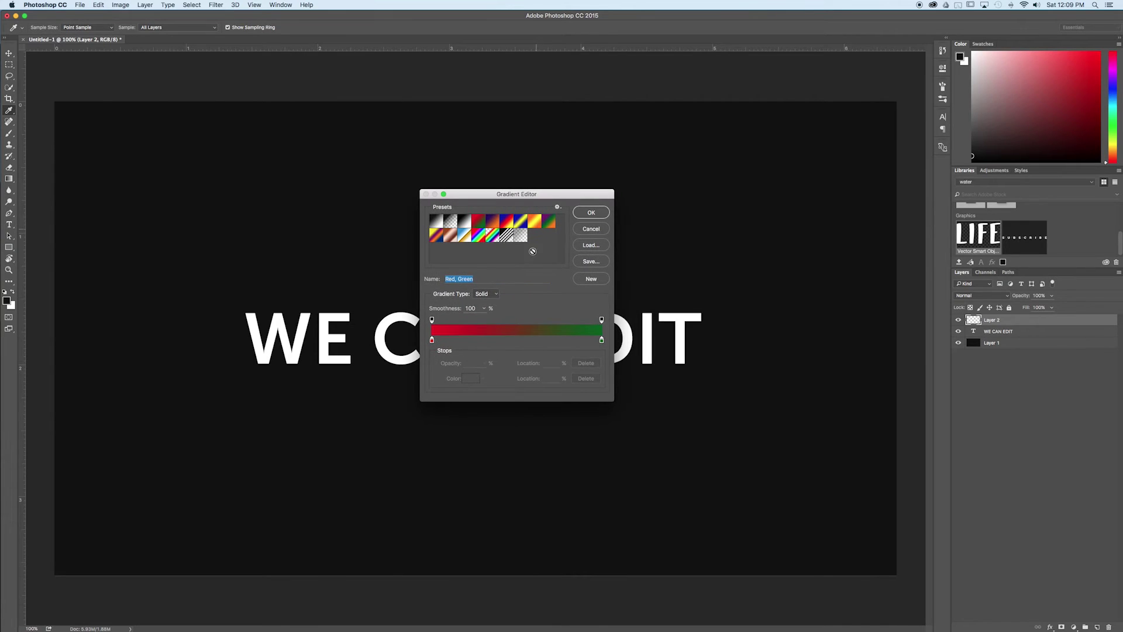
left_click_drag(431, 322, 527, 320)
left_click(506, 320)
Move the green colour stop to 80%, make it dark blue, and shift the opacity stop to about 88%.
left_click(602, 341)
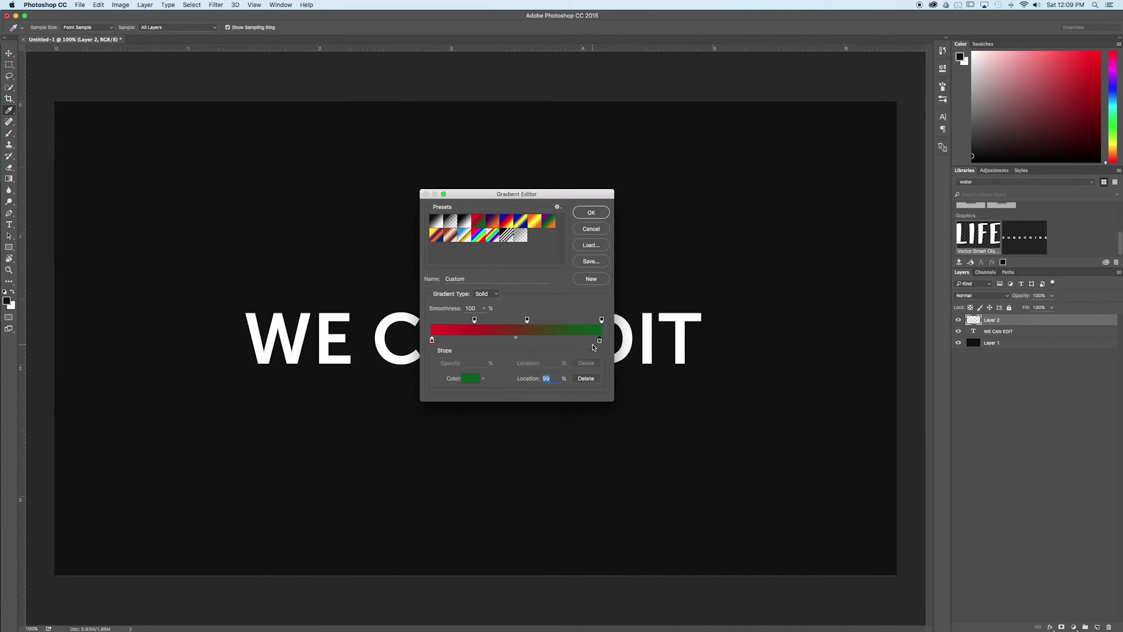
left_click_drag(603, 341, 571, 343)
double_click(570, 341)
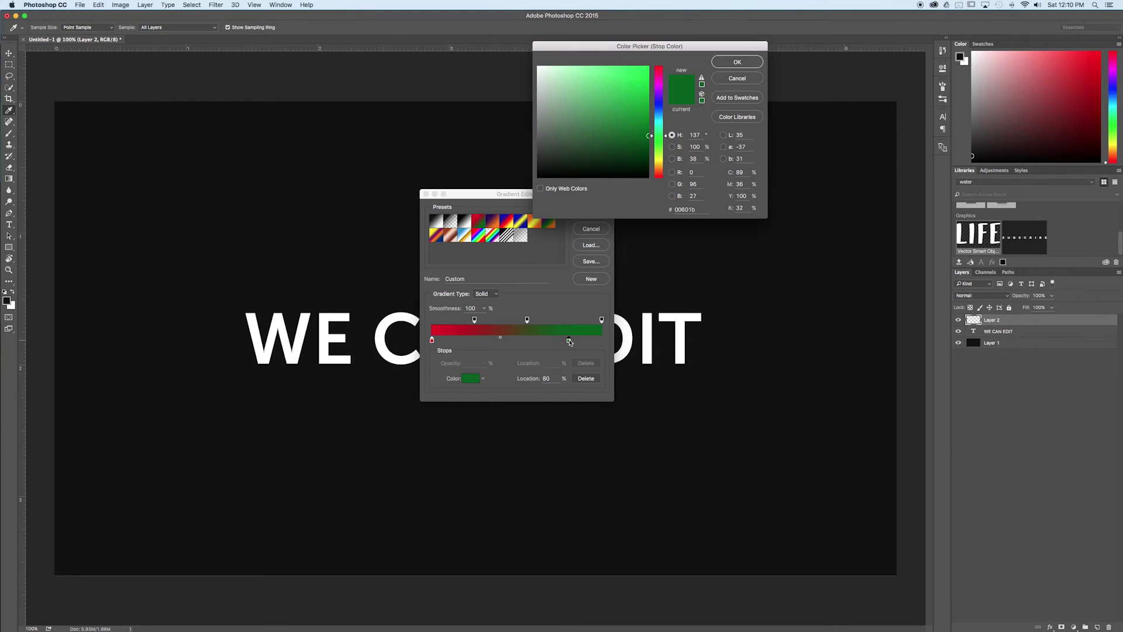
left_click(659, 107)
left_click(624, 113)
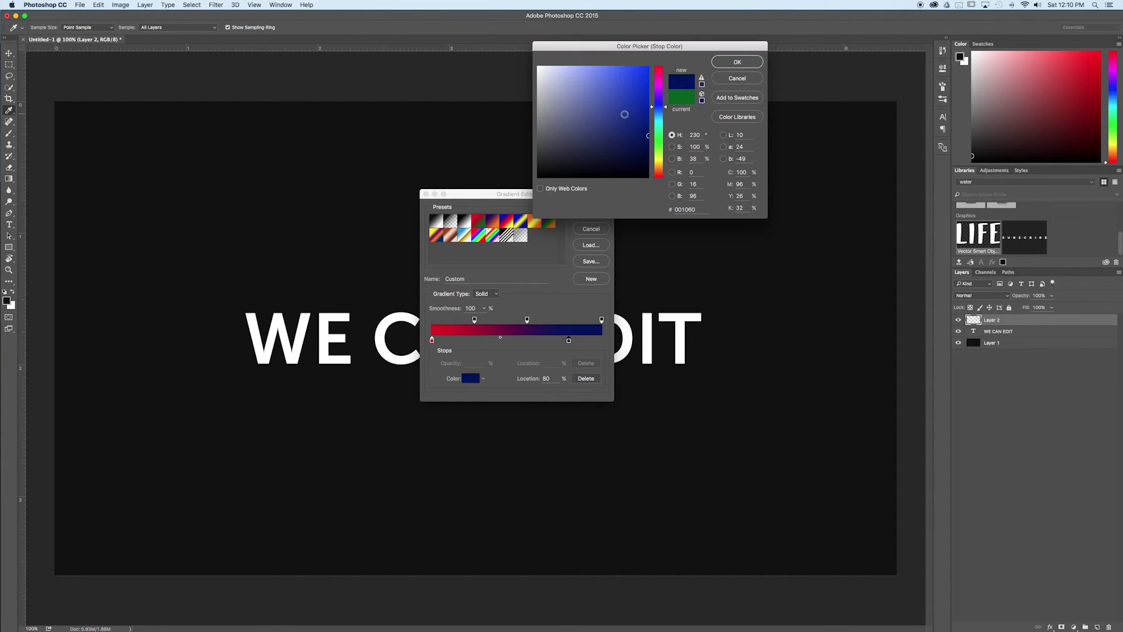
left_click(730, 62)
left_click_drag(527, 320, 585, 322)
left_click(474, 363)
left_click_drag(474, 363, 457, 360)
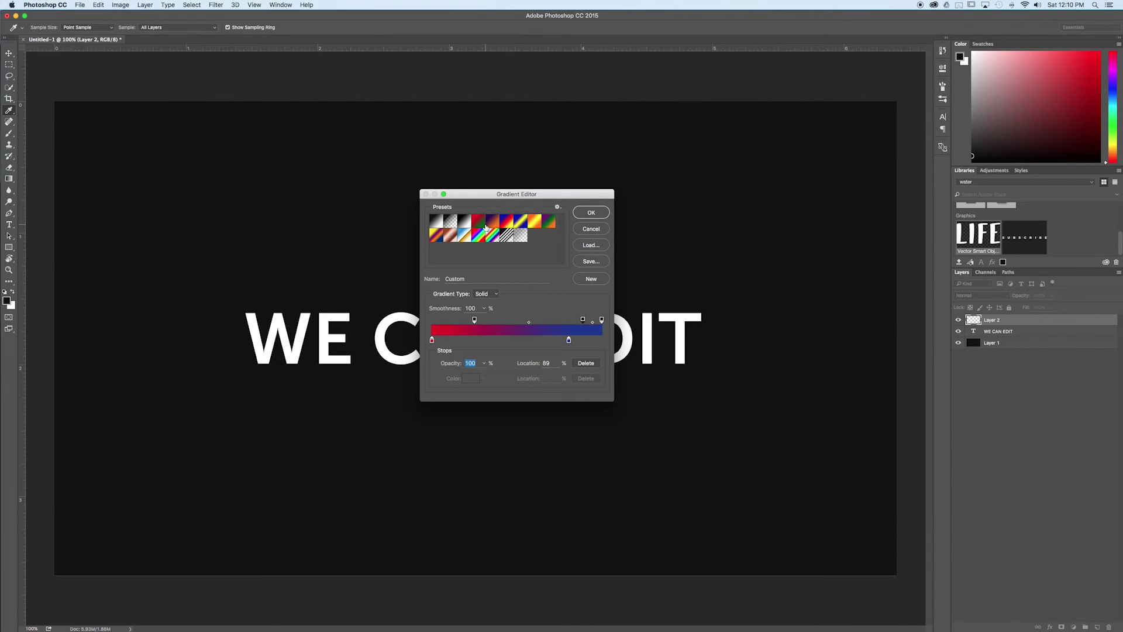
Apply the Orange, Yellow, Orange preset and fill Layer 2 top to bottom.
left_click(539, 227)
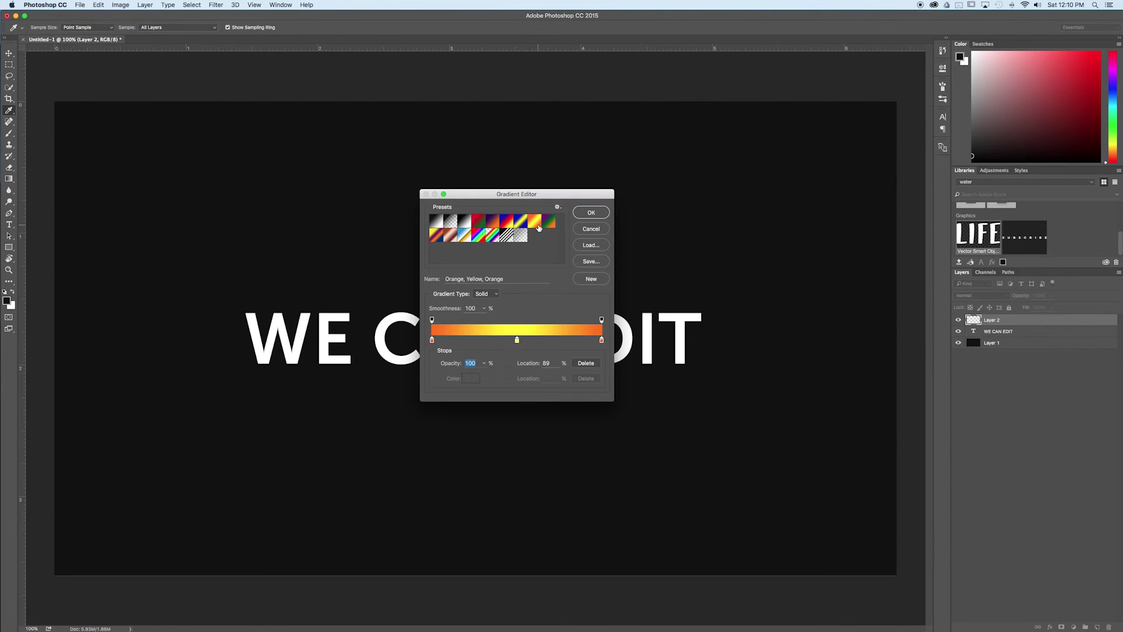
left_click(597, 214)
left_click_drag(437, 255, 439, 451)
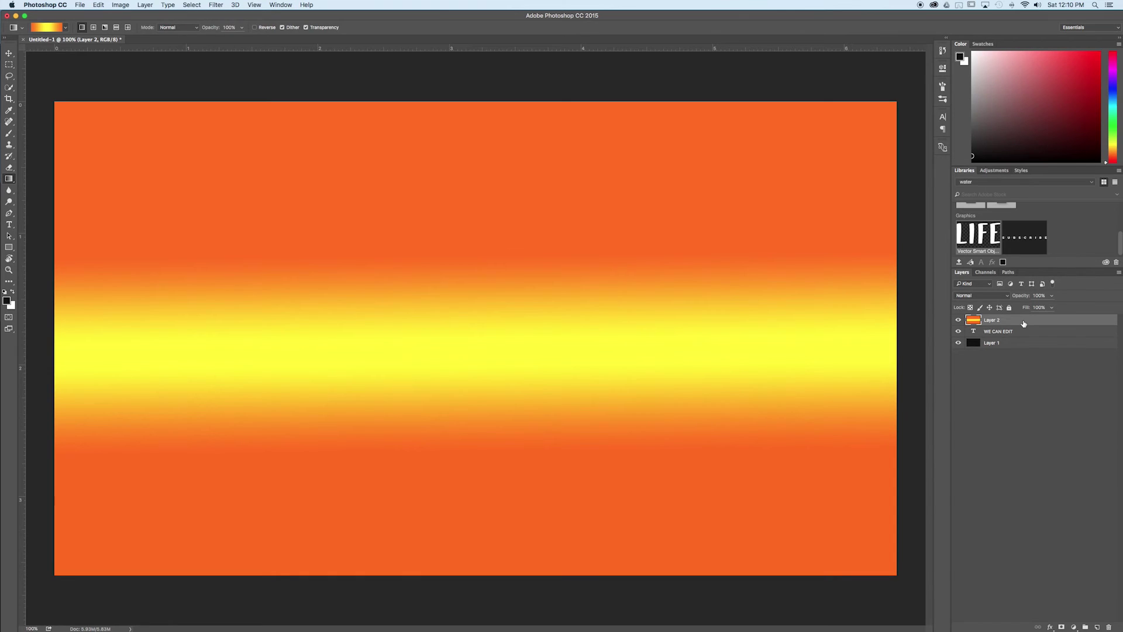
Clip Layer 2 to the 'WE CAN EDIT' text layer as a clipping mask.
left_click_drag(1022, 321, 1021, 324)
left_click(1021, 325, "alt")
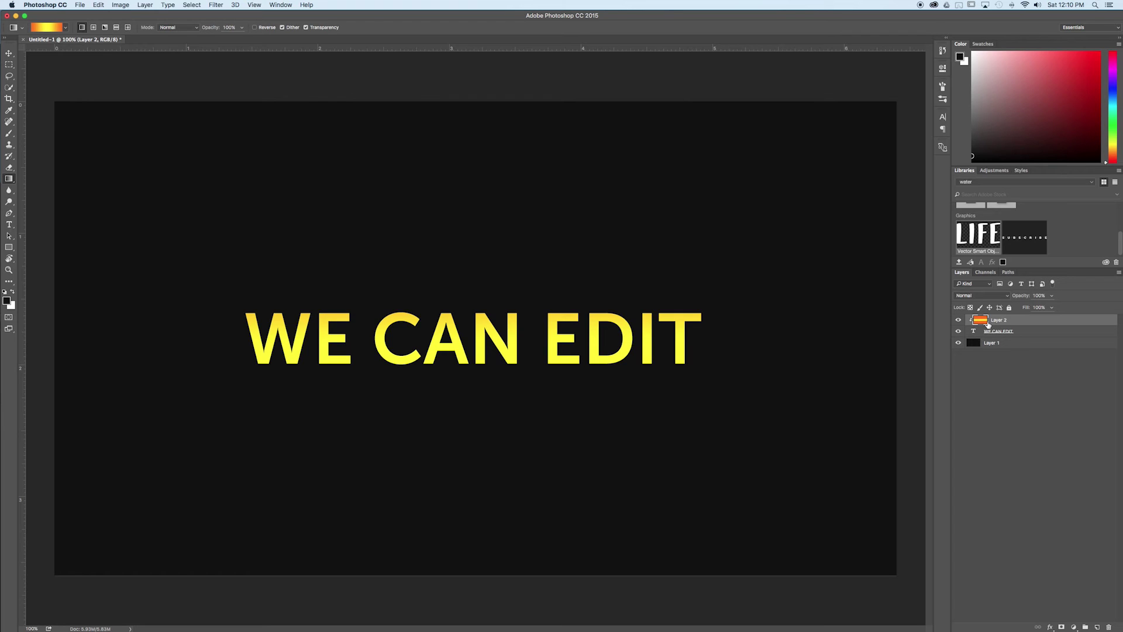
Retype the text as 'EDITABLE TEXT' and commit it.
key("t")
left_click(527, 325)
key("ctrl+a")
type("EDITABLE TEXT")
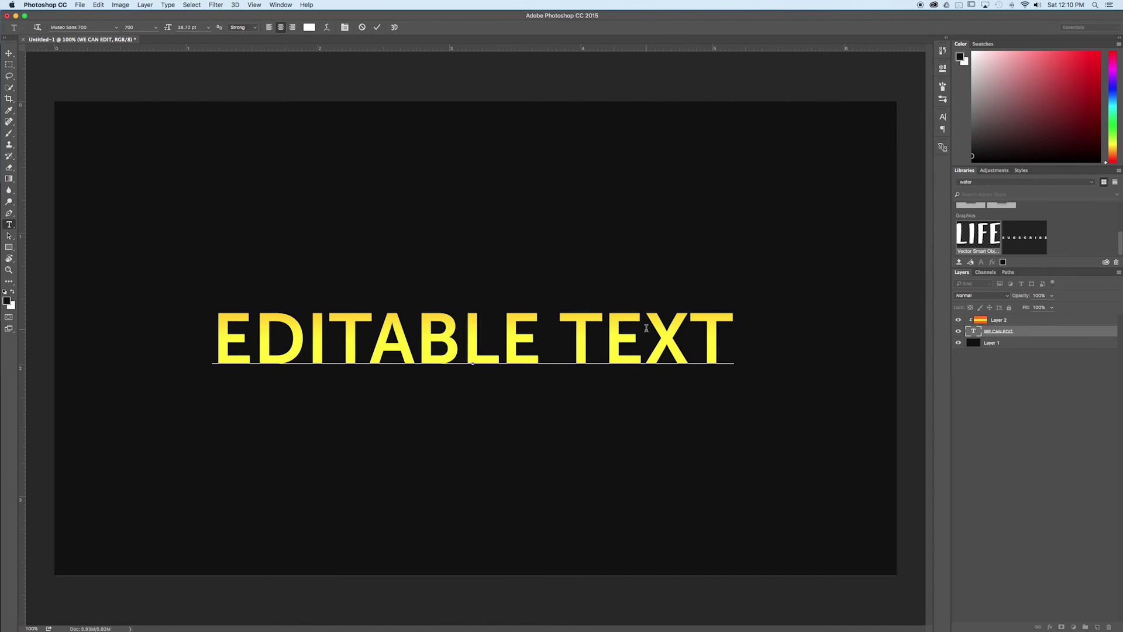
key("ctrl+Return")
key("v")
Rotate the gradient Layer 2 about 23° counter-clockwise.
left_click(1015, 322)
key("ctrl+t")
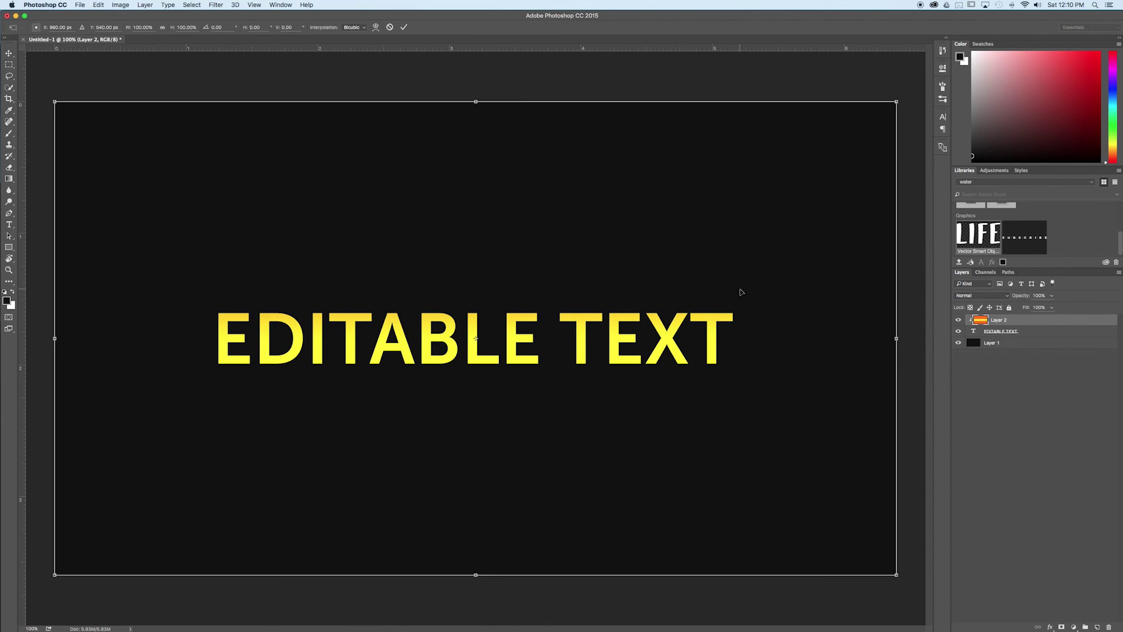
left_click_drag(917, 105, 718, 47)
key("Return")
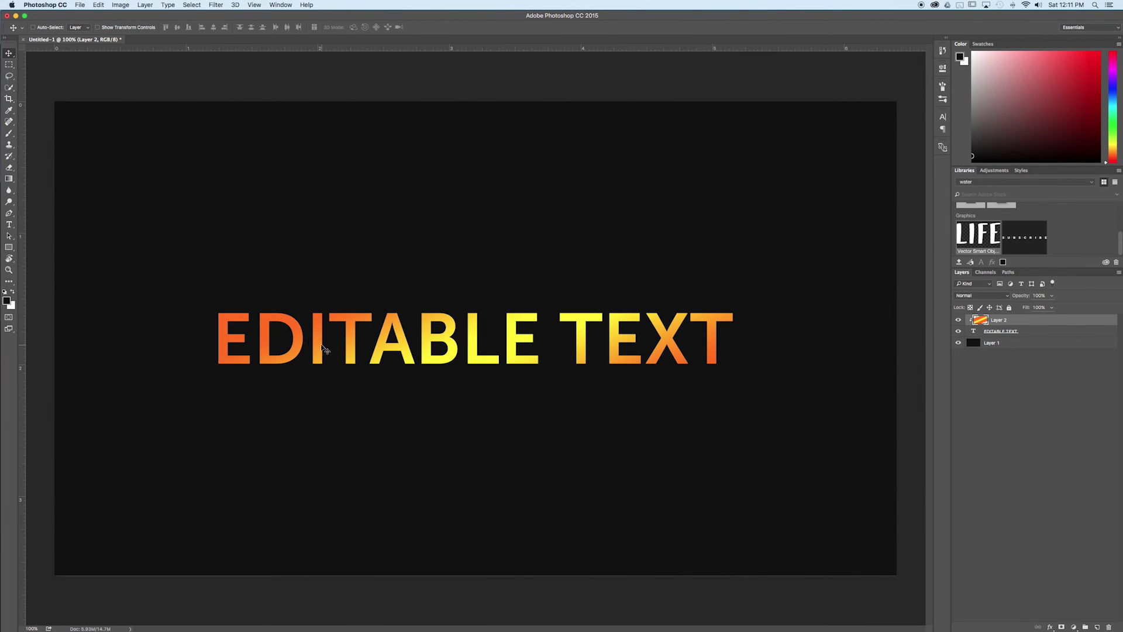
Redraw the orange-yellow-orange gradient diagonally across the text, then pick the Blue, Red, Yellow preset.
key("g")
left_click_drag(341, 261, 639, 450)
left_click_drag(570, 460, 537, 199)
left_click_drag(612, 256, 308, 490)
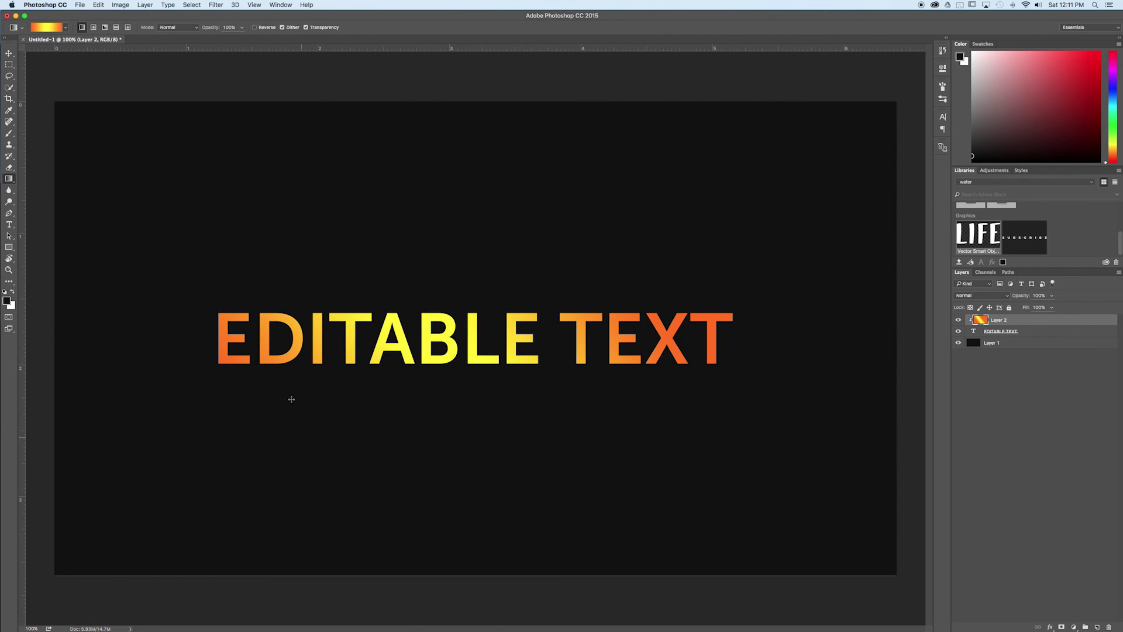
left_click(62, 27)
left_click(505, 221)
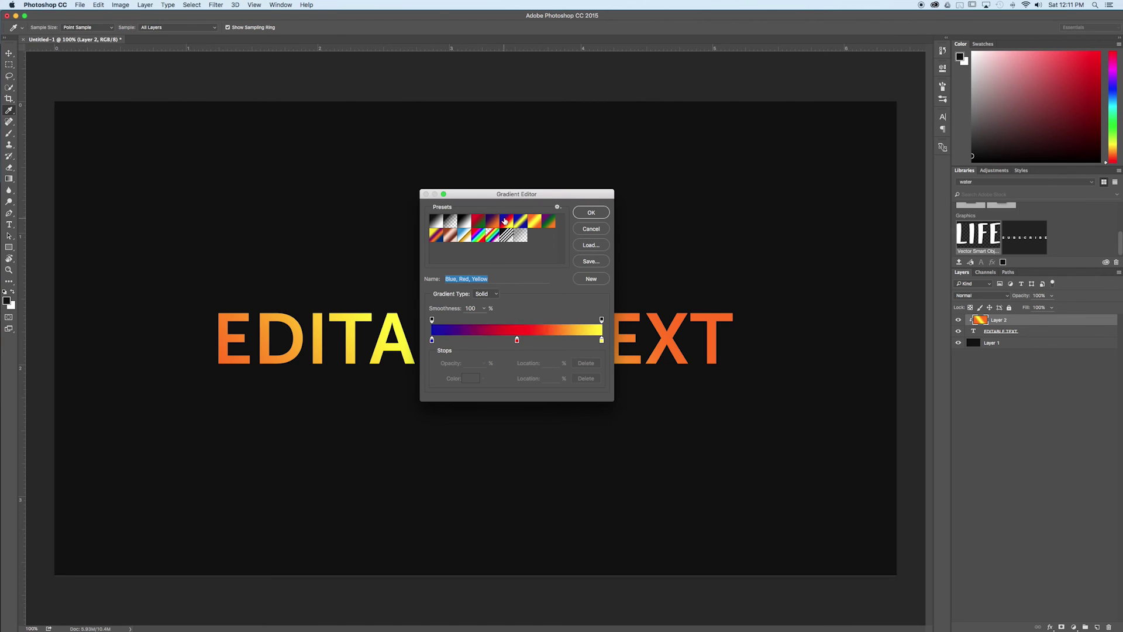